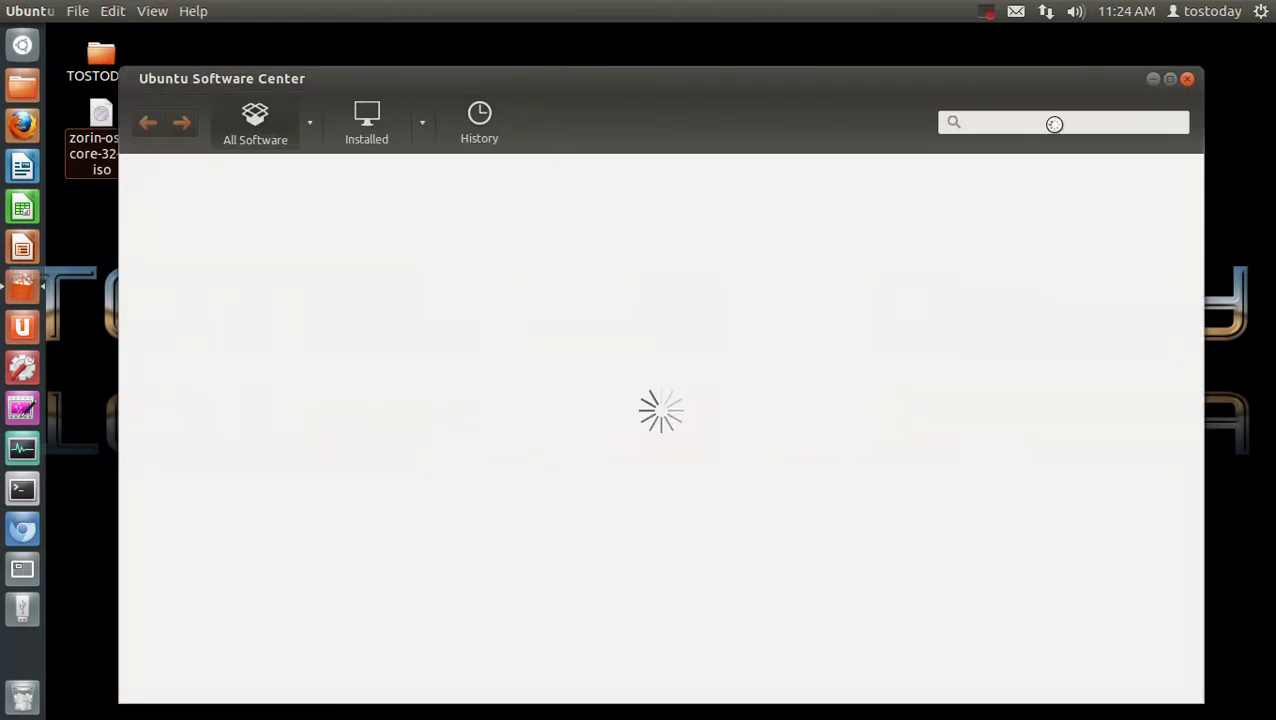
Search the software catalogue for "unet", check the UNetbootin entry, and close the Software Center
left_click(1055, 124)
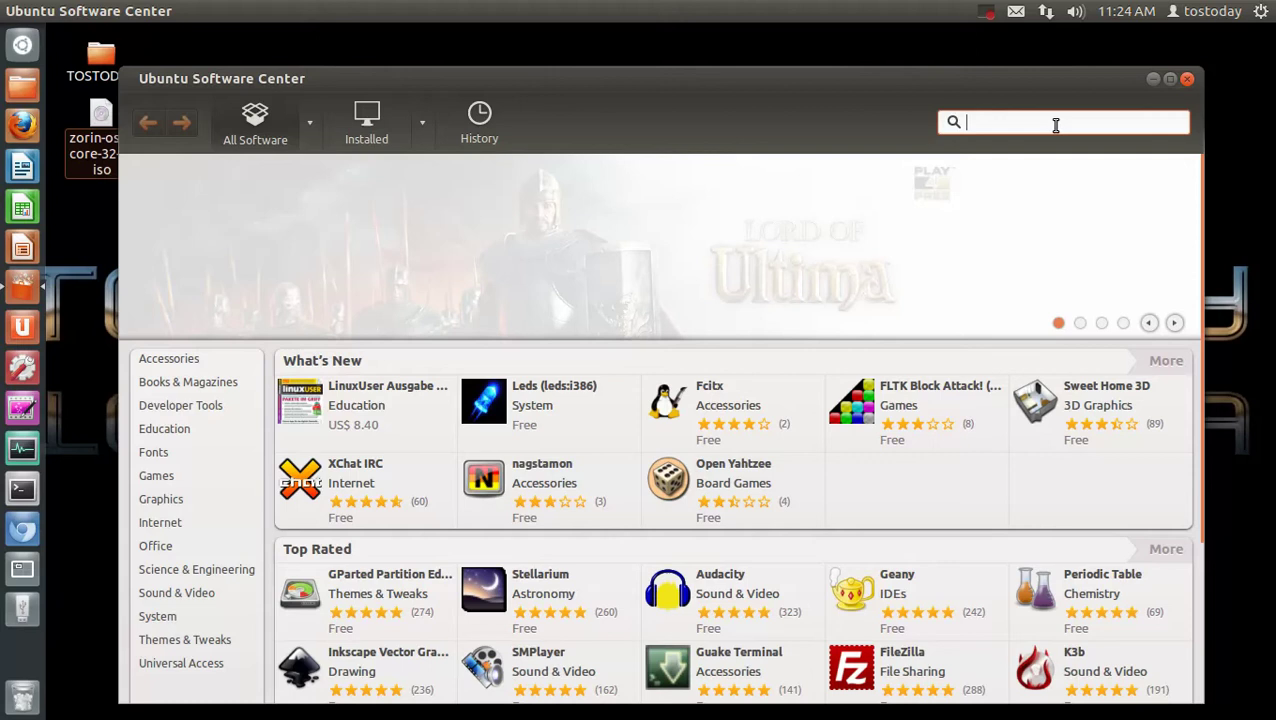
type("unet")
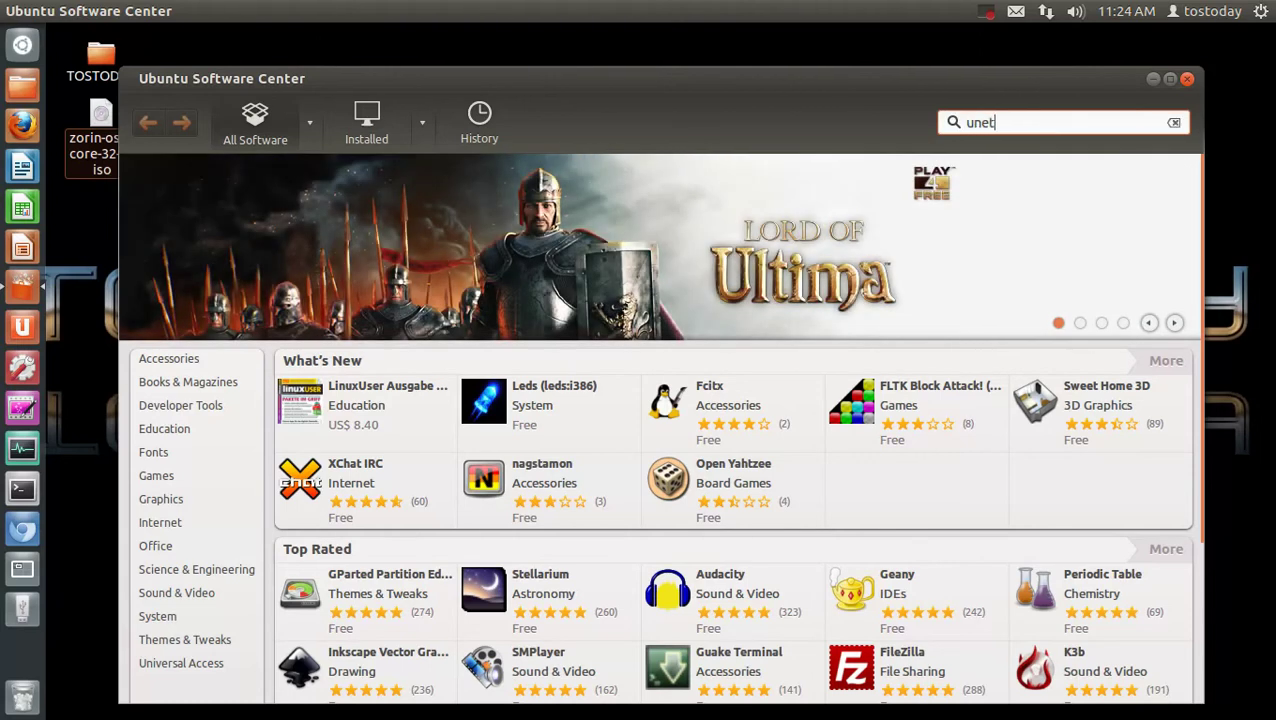
left_click(312, 230)
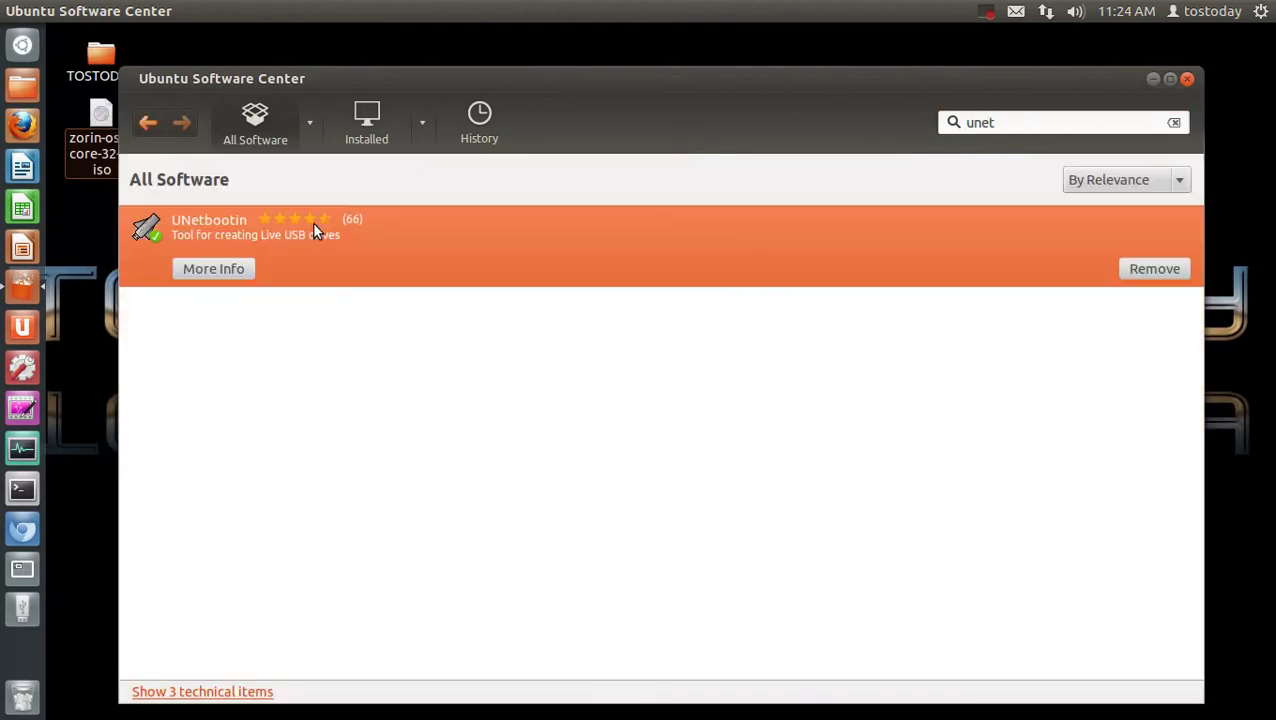
left_click(1187, 78)
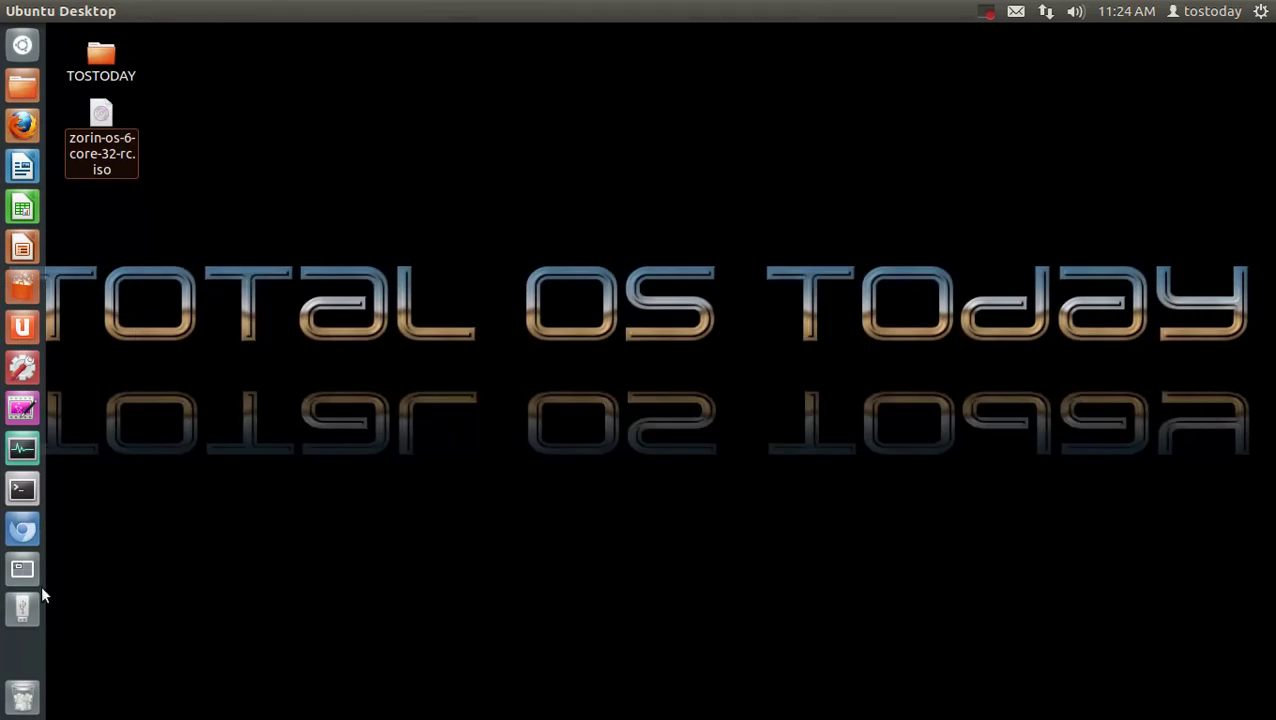
Find UNetbootin with the search "unet", launch it, and authorize it with the administrator password
left_click(23, 46)
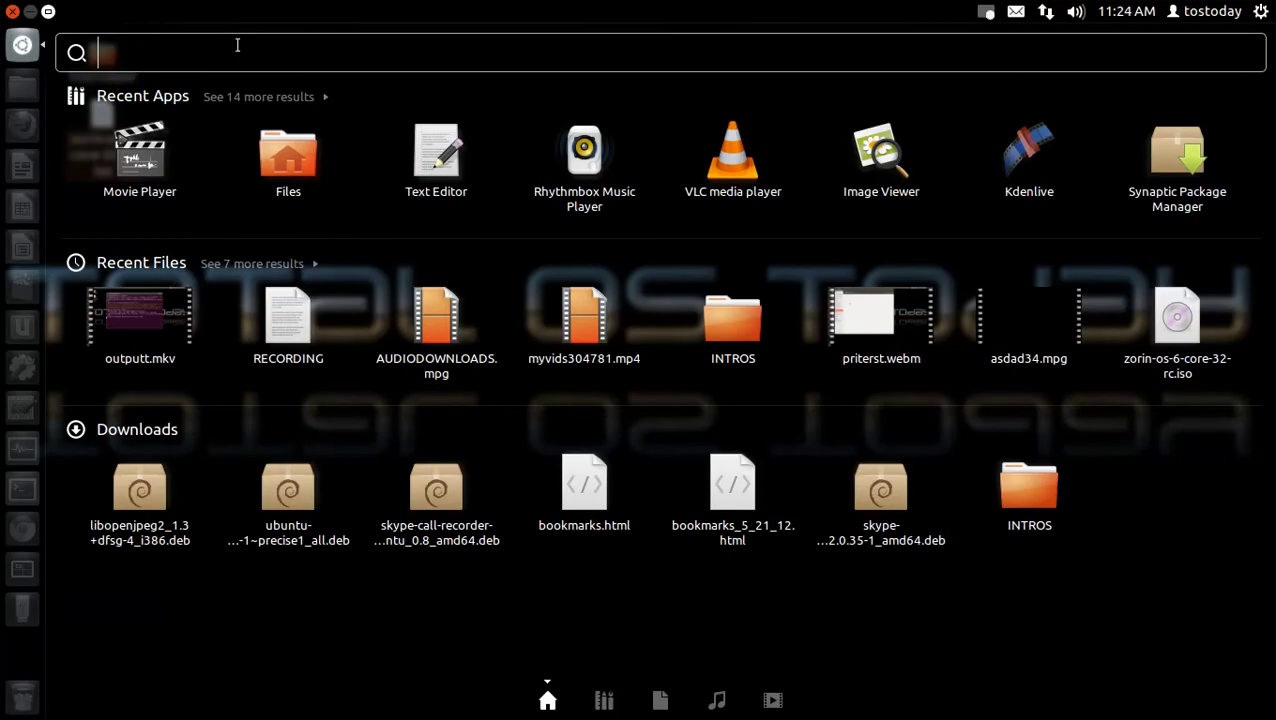
type("unet")
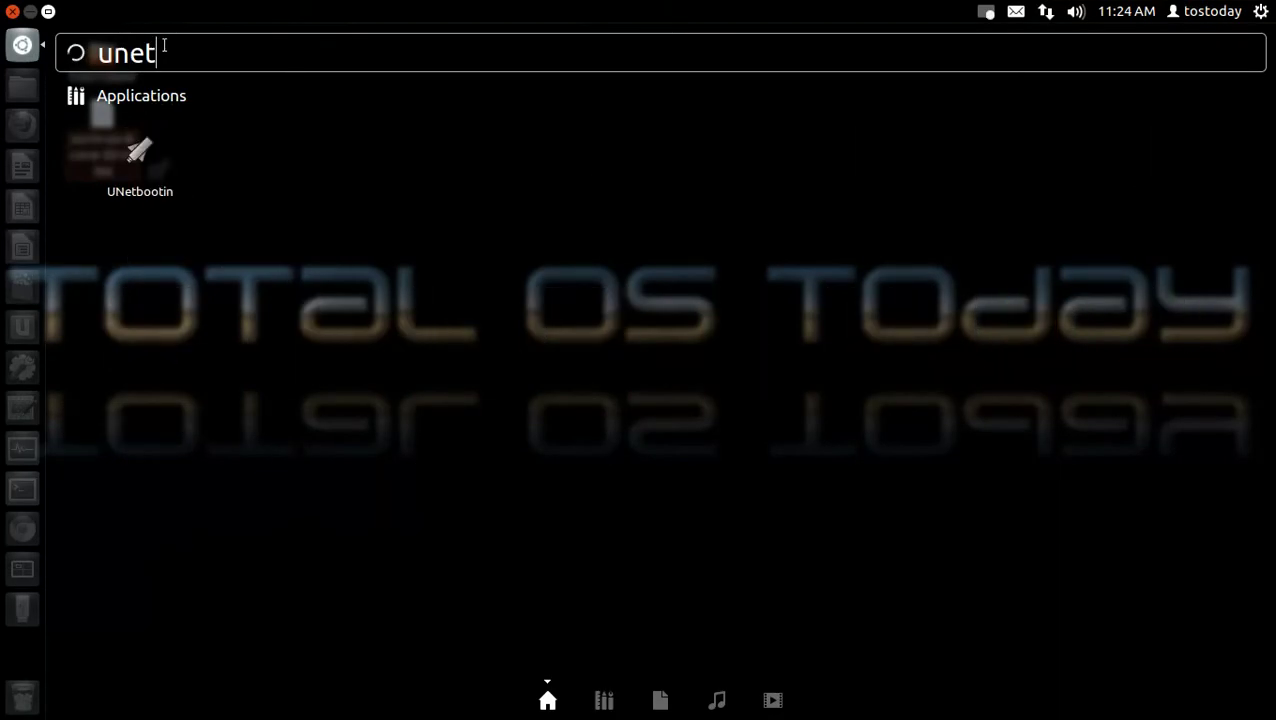
left_click(153, 141)
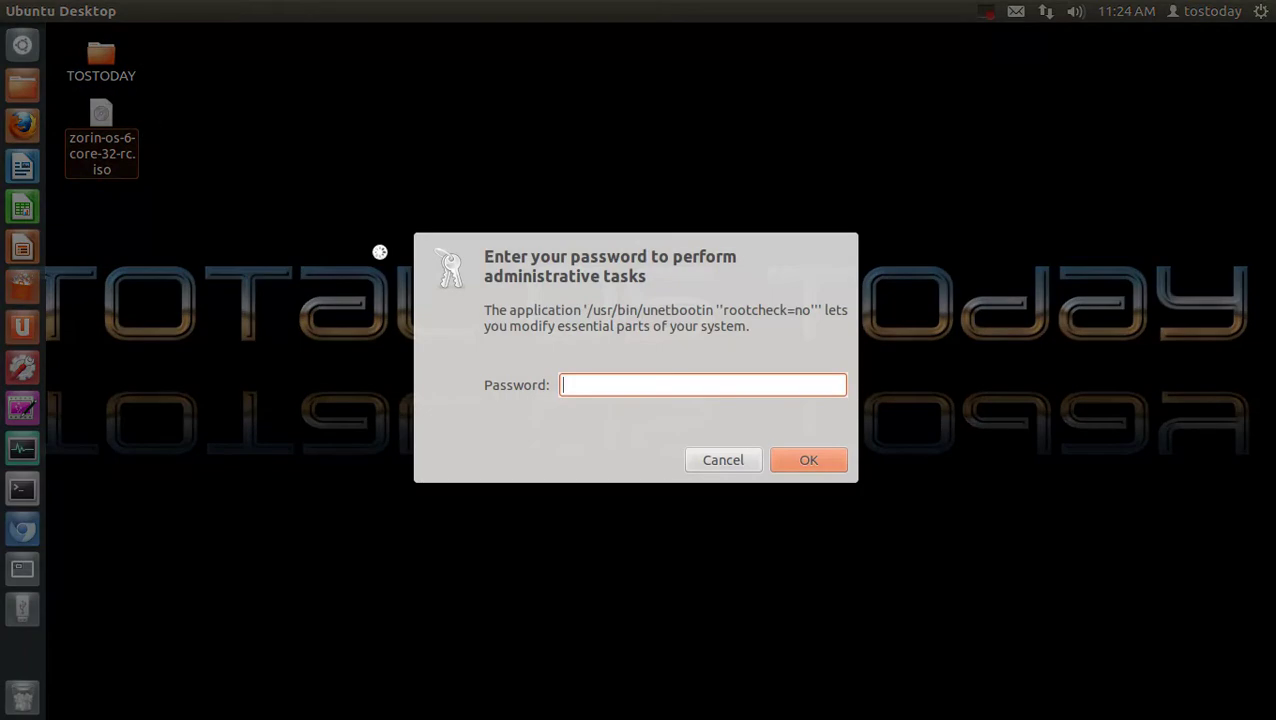
type("•••")
key("Return")
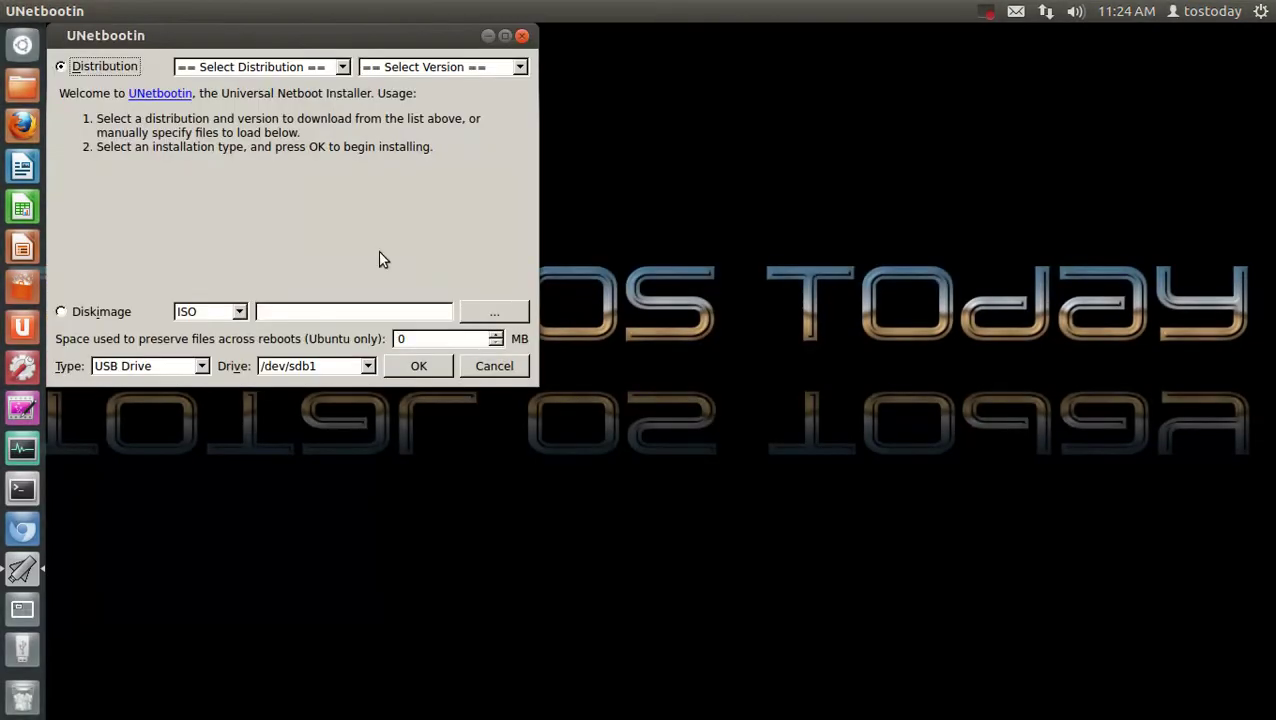
Set the source to a disk image and load zorin-os-6-core-32-rc.iso from the Desktop folder inside the home directory
left_click_drag(387, 46, 735, 46)
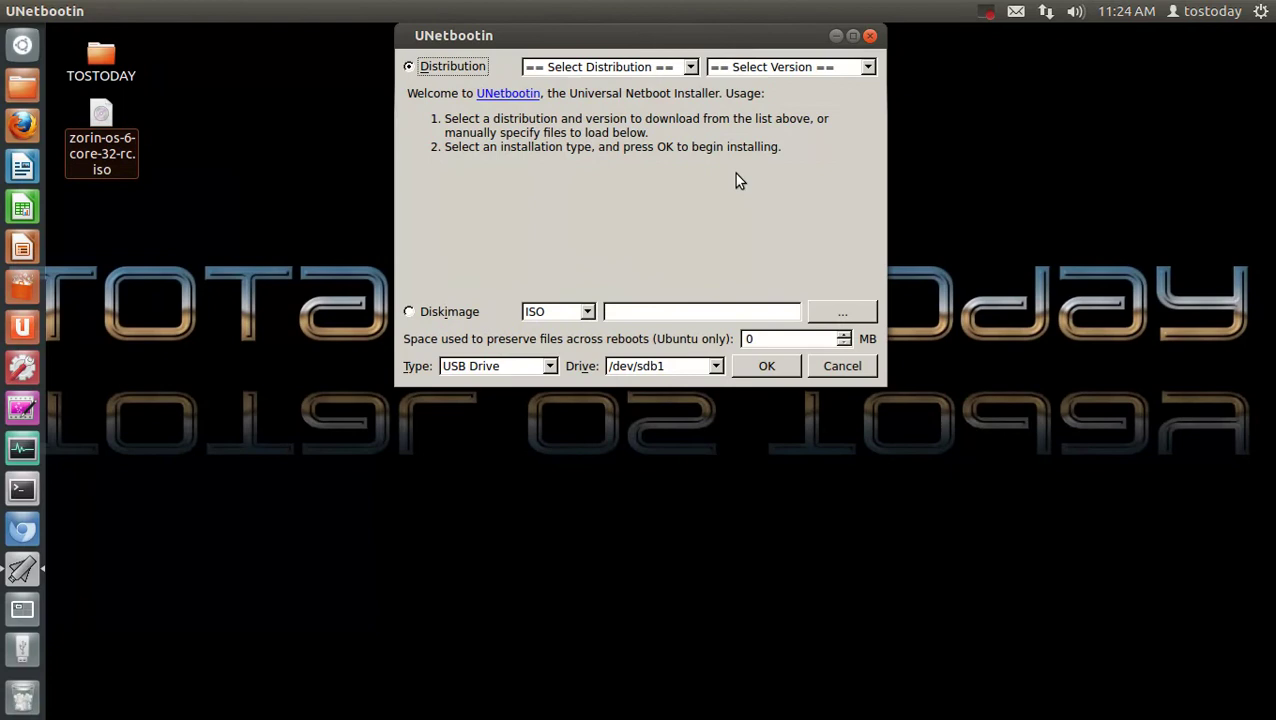
left_click(411, 311)
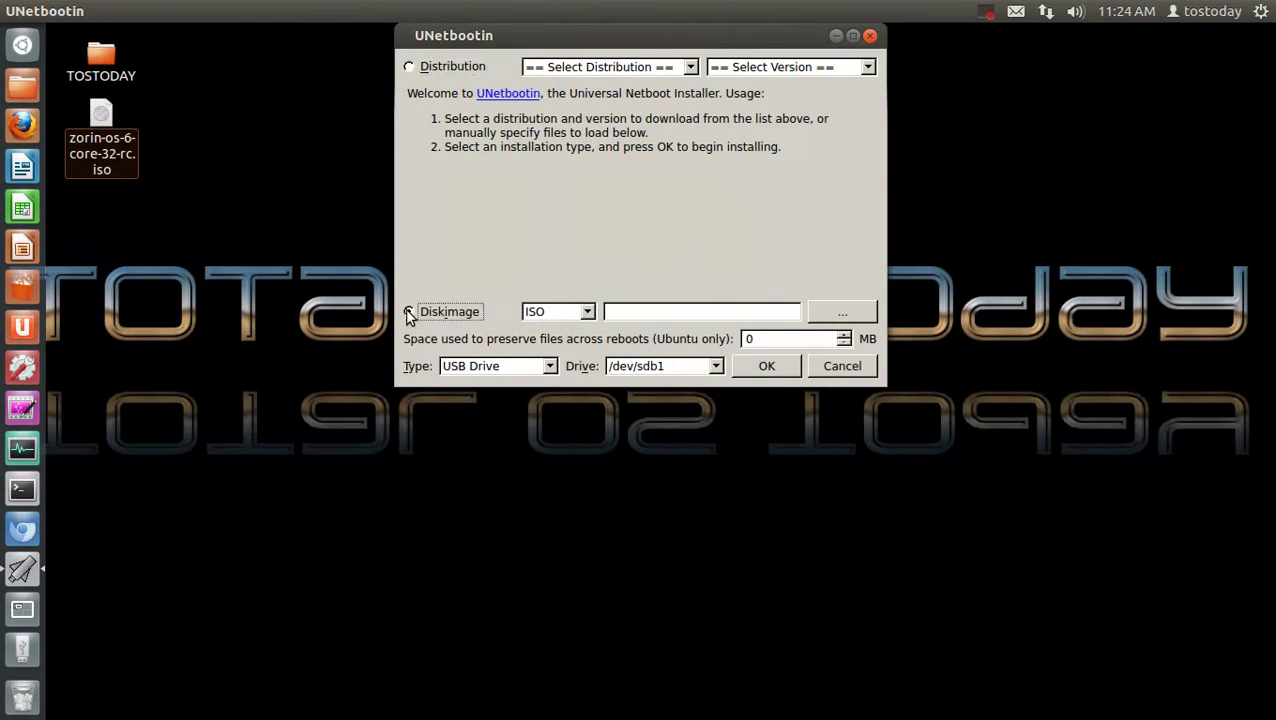
left_click(818, 318)
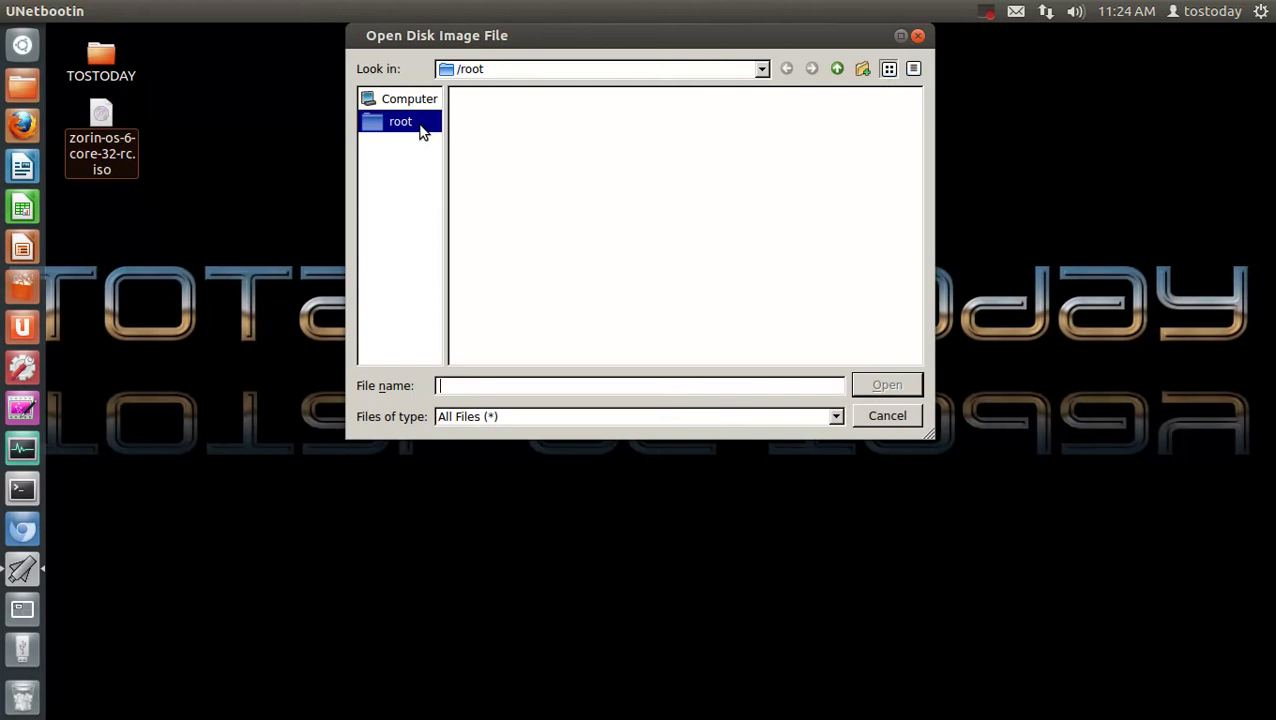
left_click(413, 106)
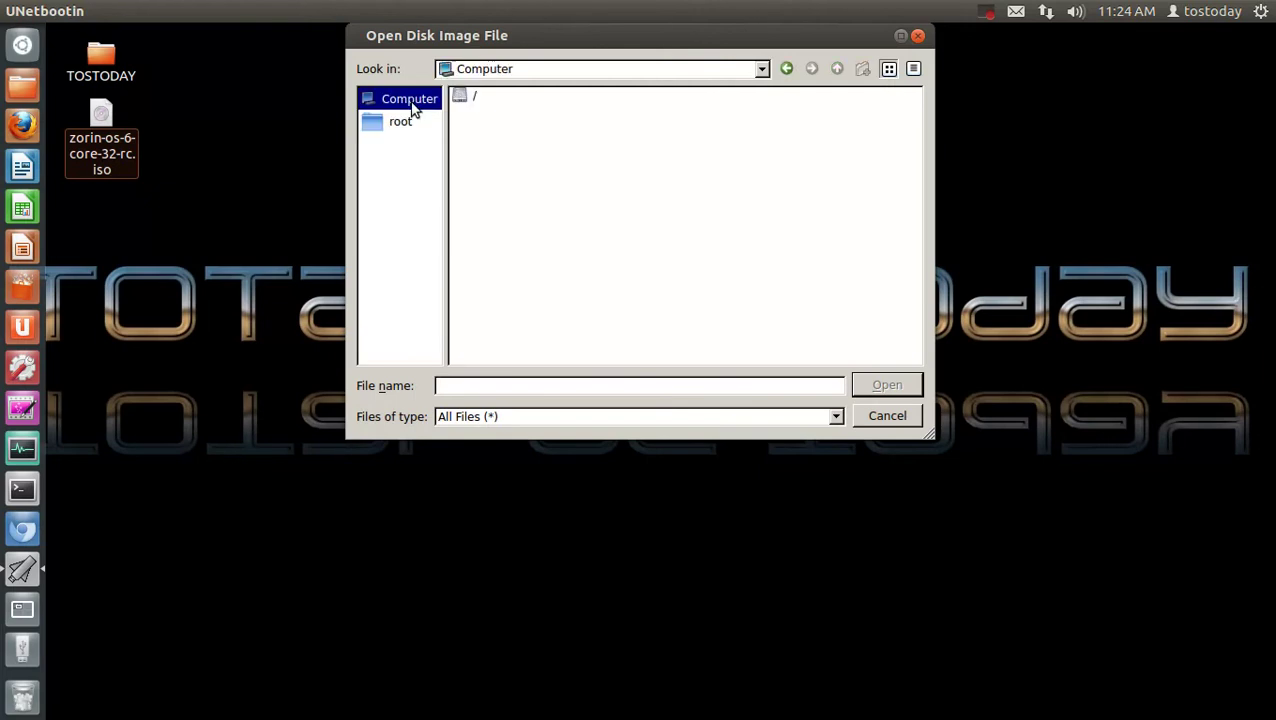
double_click(463, 97)
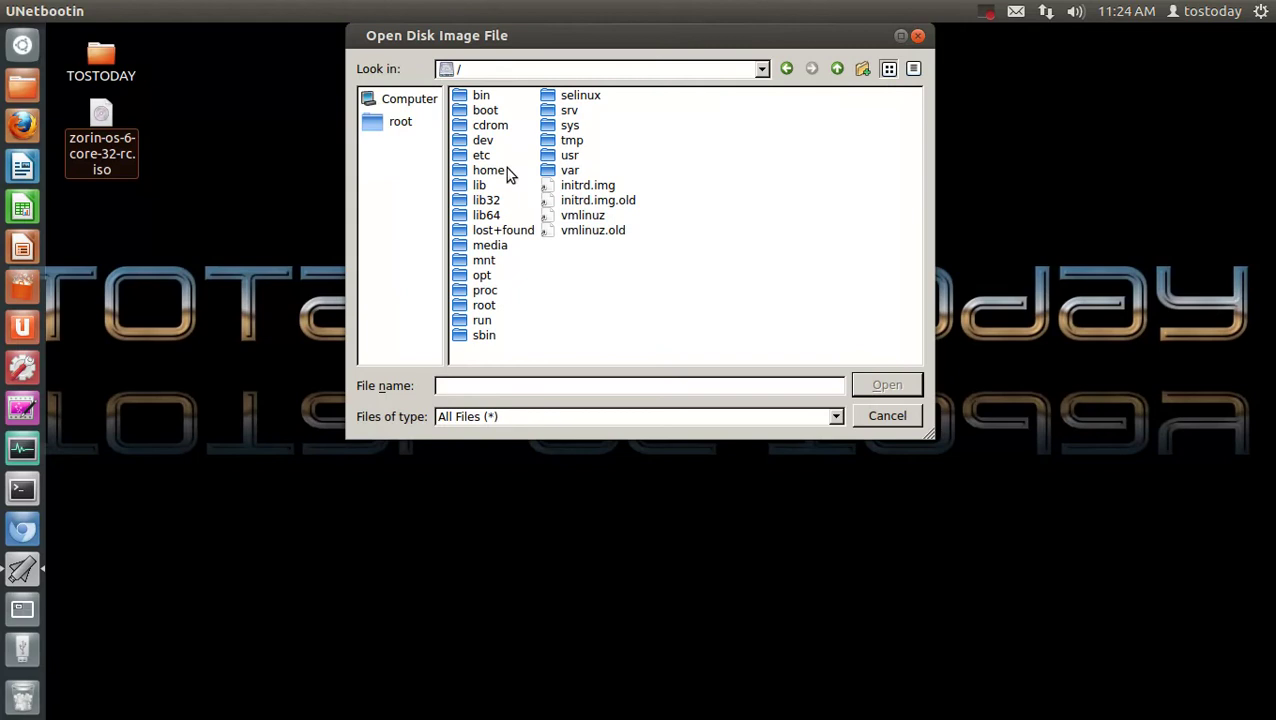
double_click(496, 170)
double_click(504, 94)
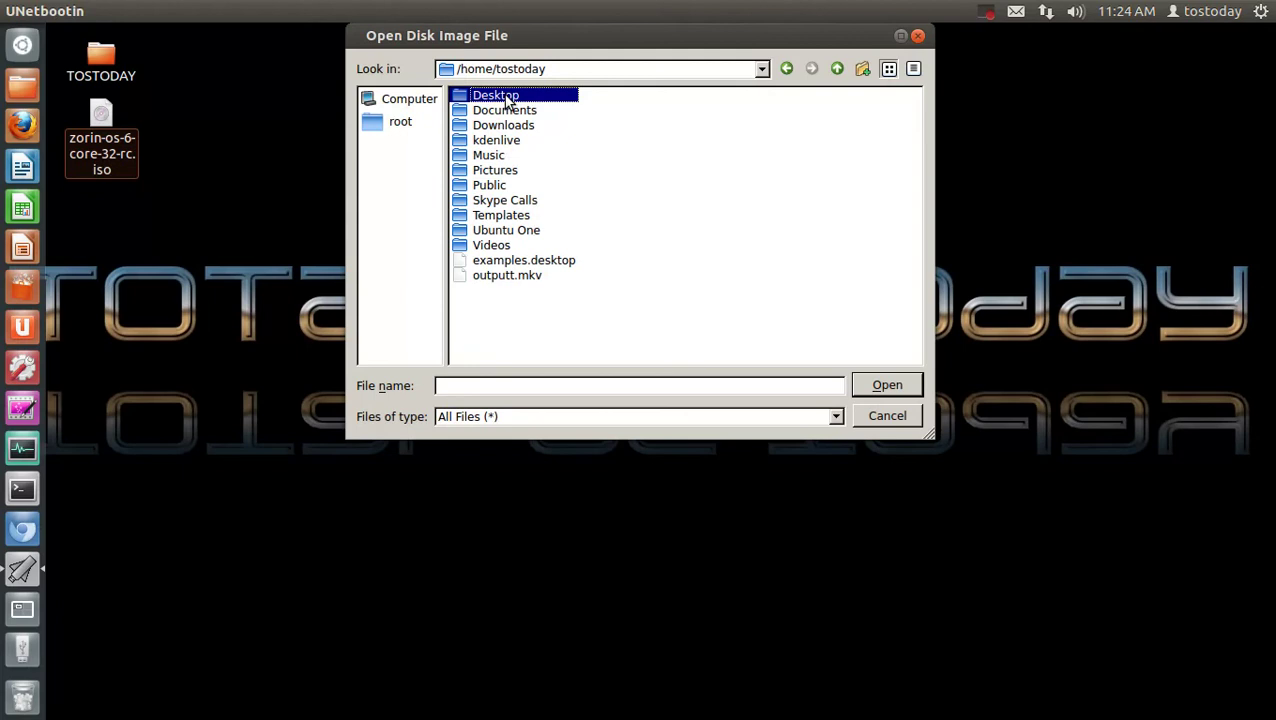
double_click(508, 100)
left_click(515, 111)
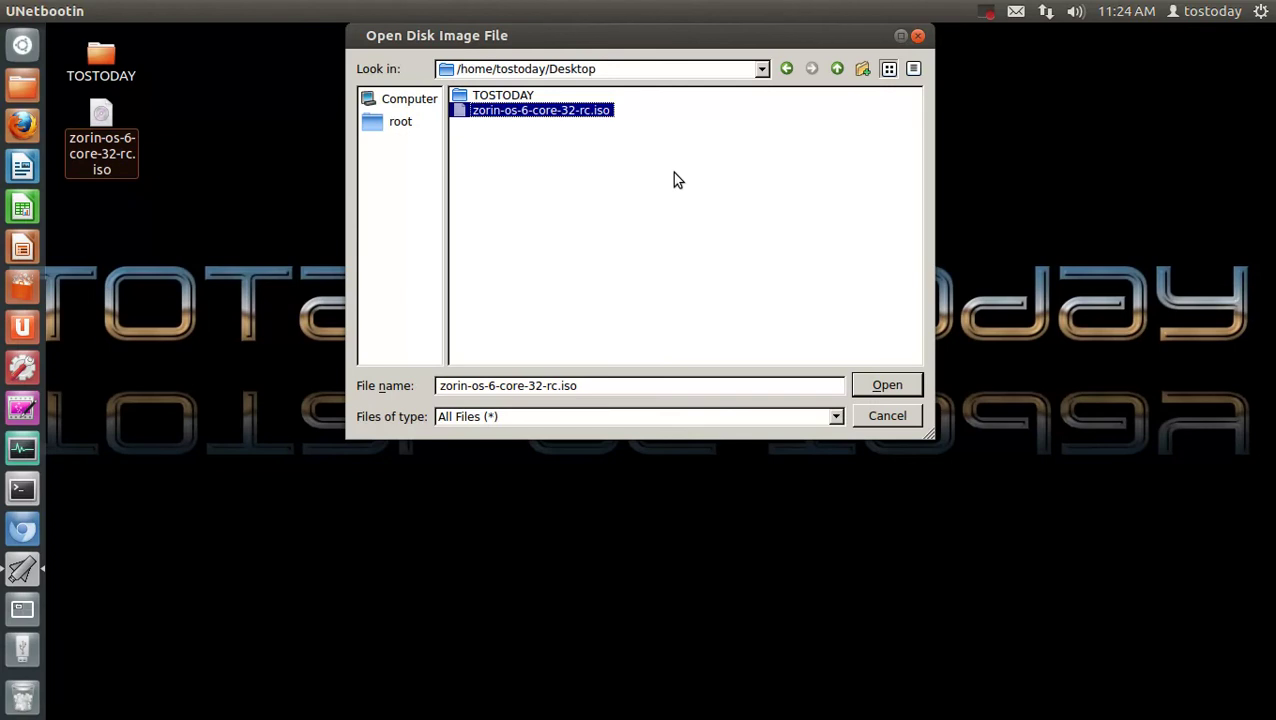
left_click(866, 386)
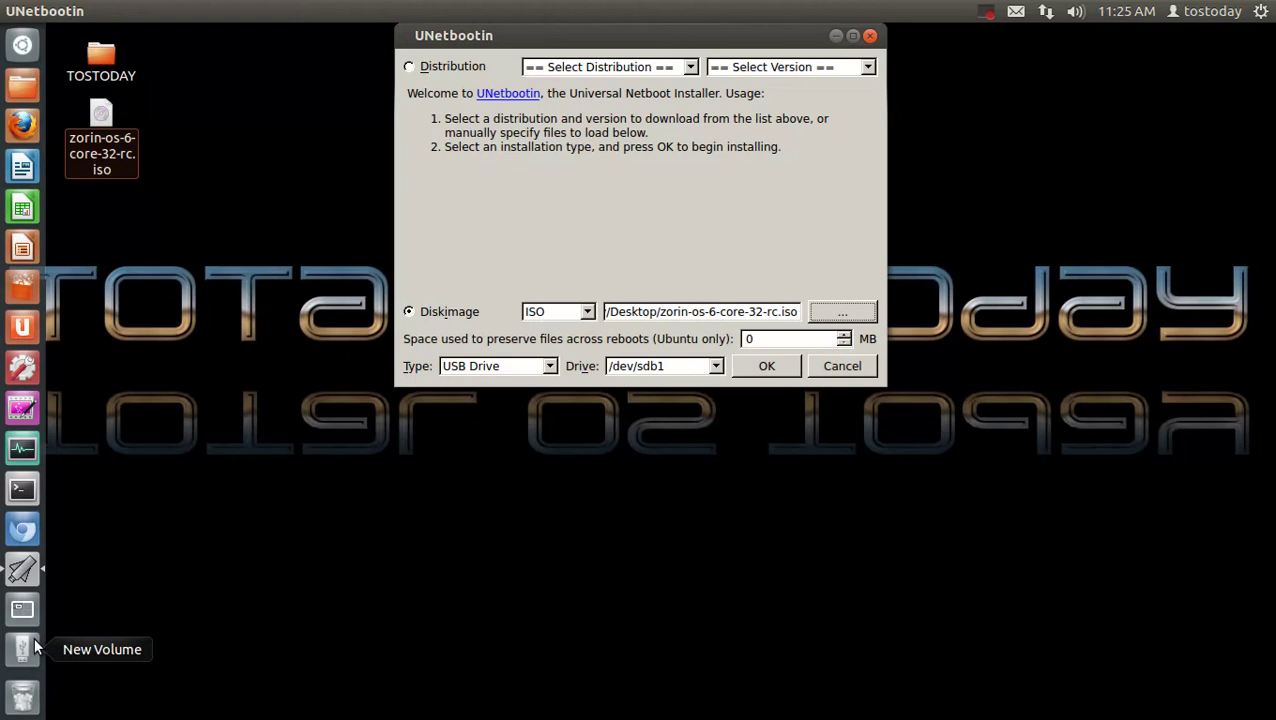
Start writing the ISO to the USB drive /dev/sdb1 and move the progress window aside on the desktop
left_click(756, 366)
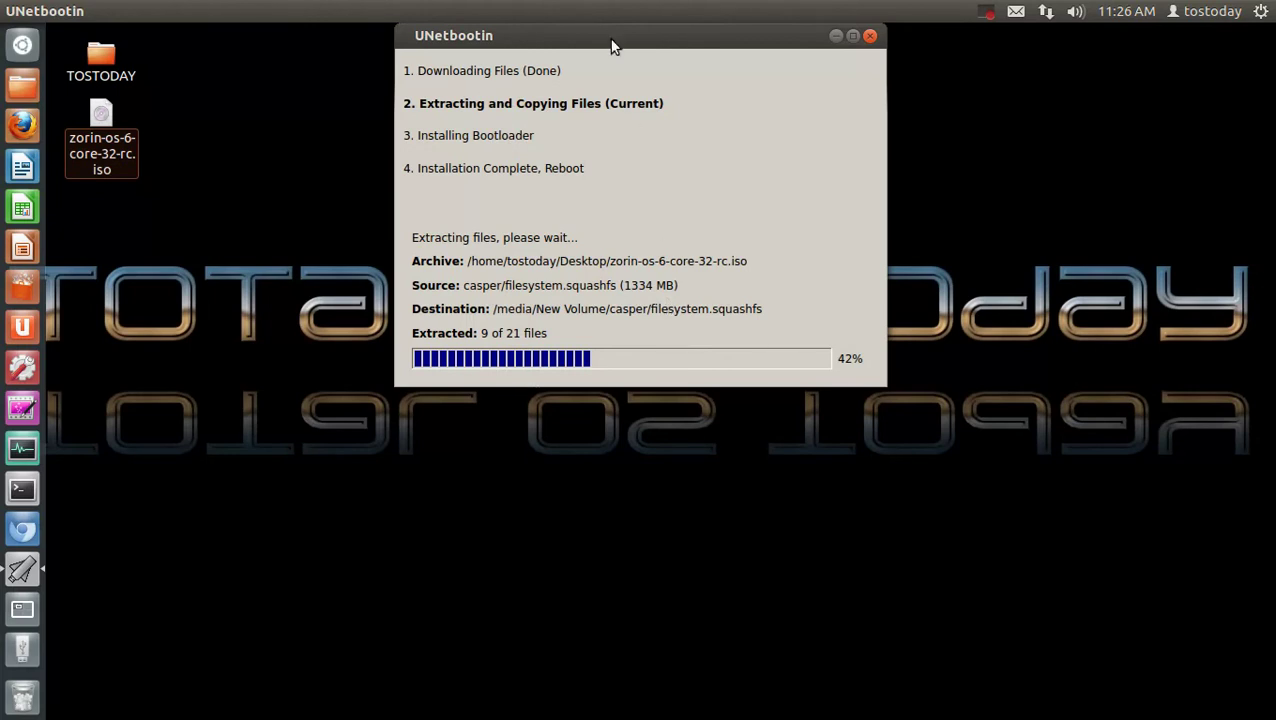
left_click_drag(612, 38, 674, 110)
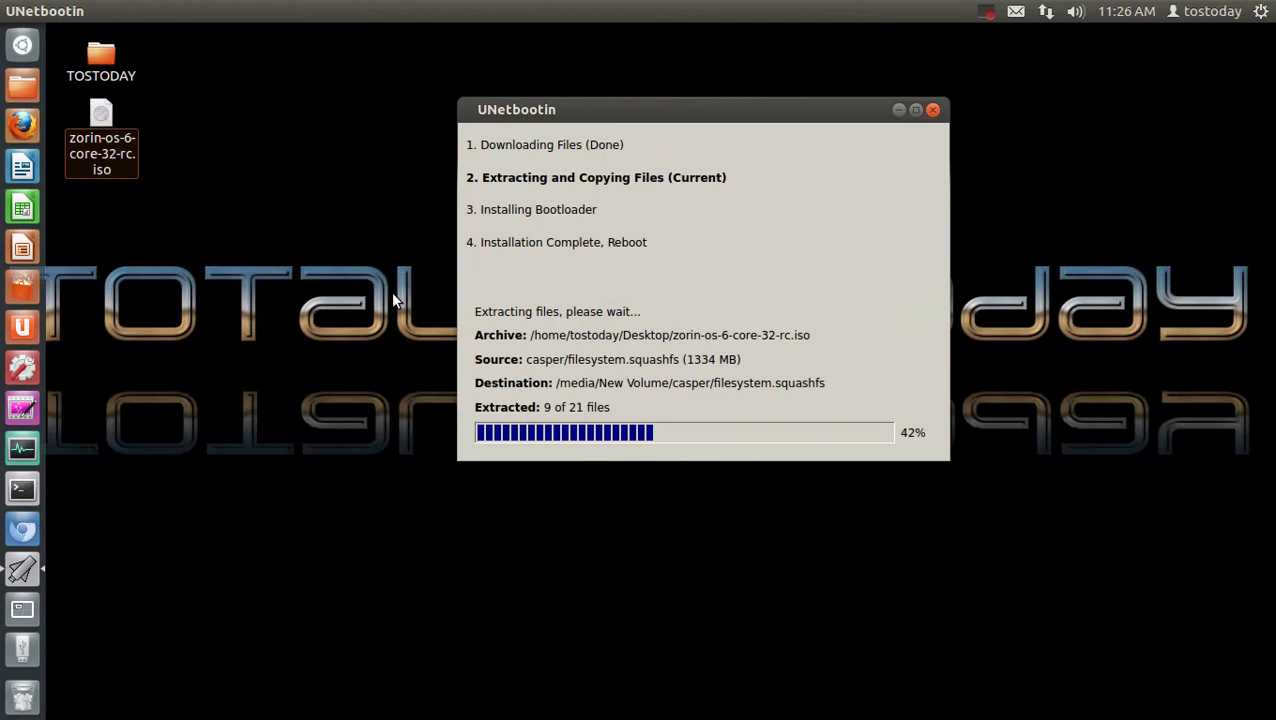
left_click_drag(750, 118, 925, 110)
left_click(433, 142)
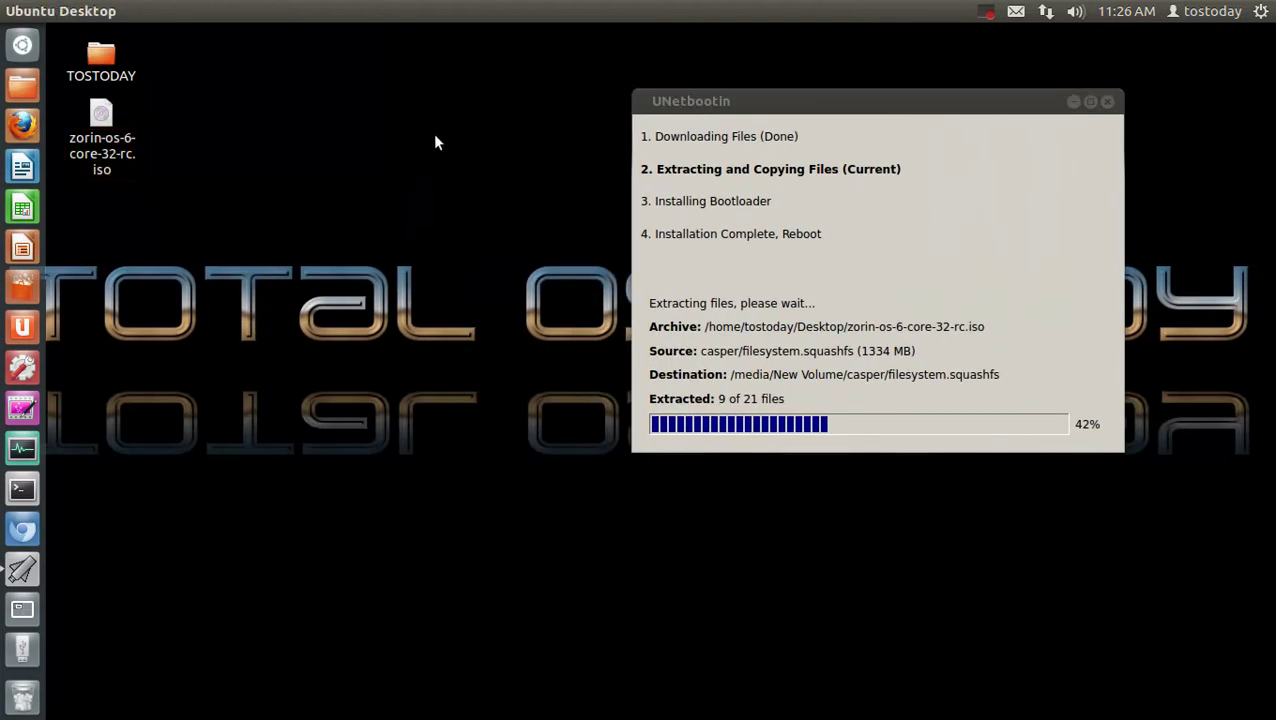
left_click(1087, 428)
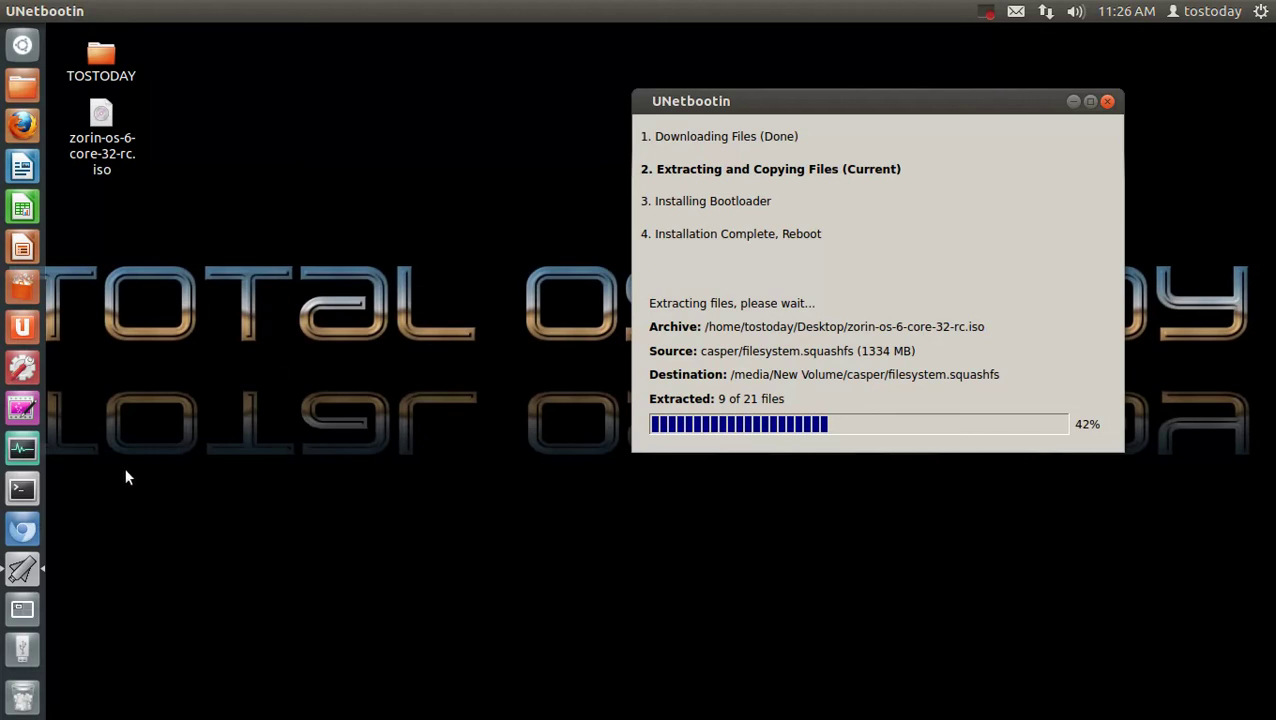
Examine the CPU, memory and network usage in System Monitor during the extraction, and close the monitor
left_click(29, 452)
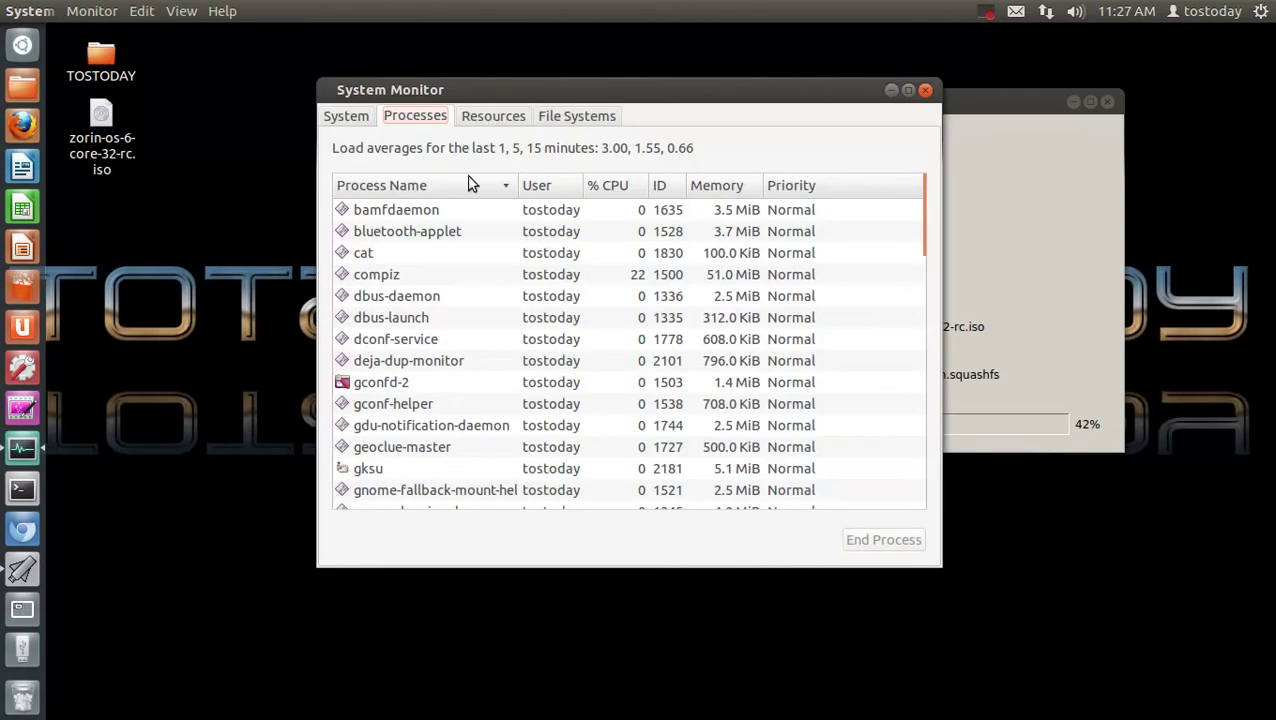
left_click(487, 116)
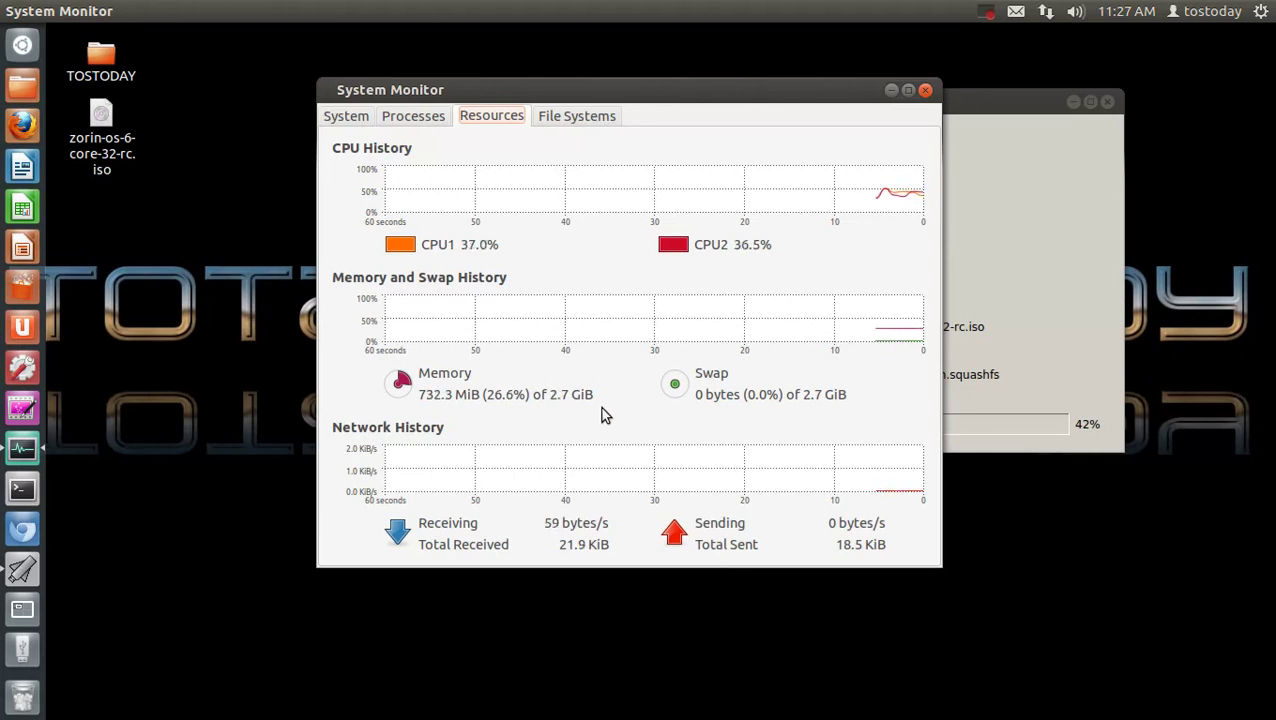
left_click_drag(700, 104, 593, 102)
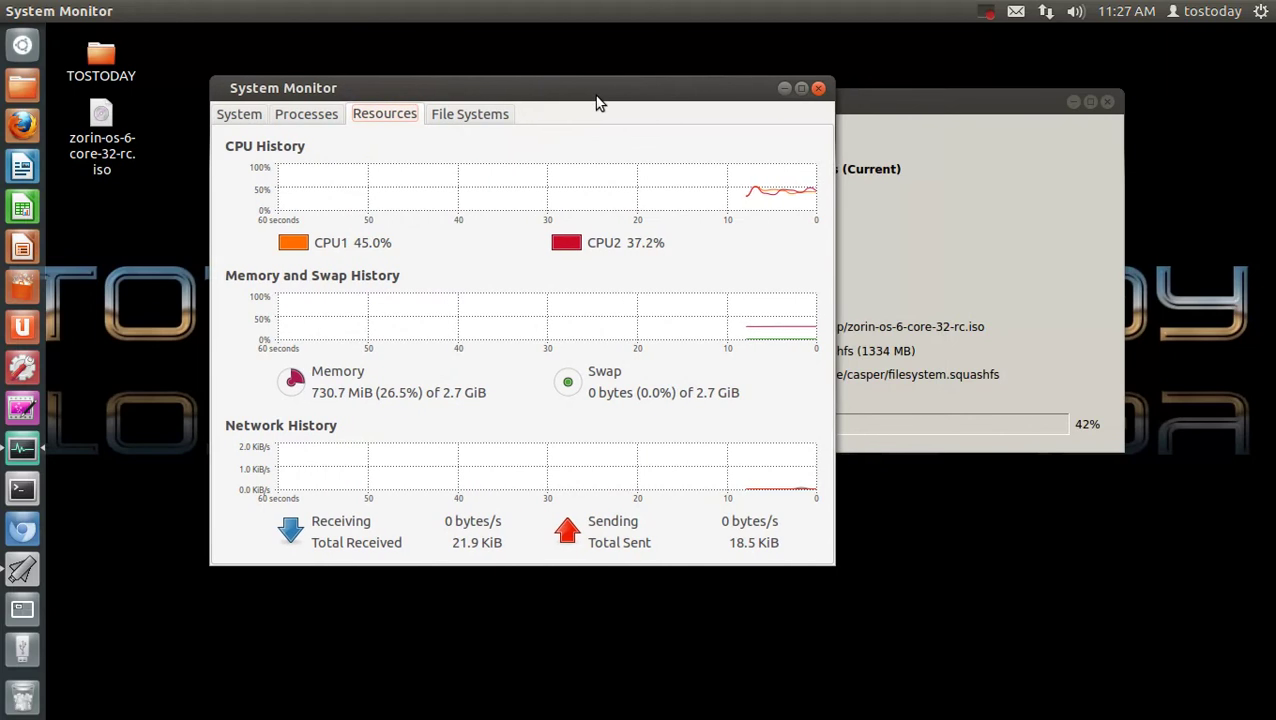
left_click(818, 90)
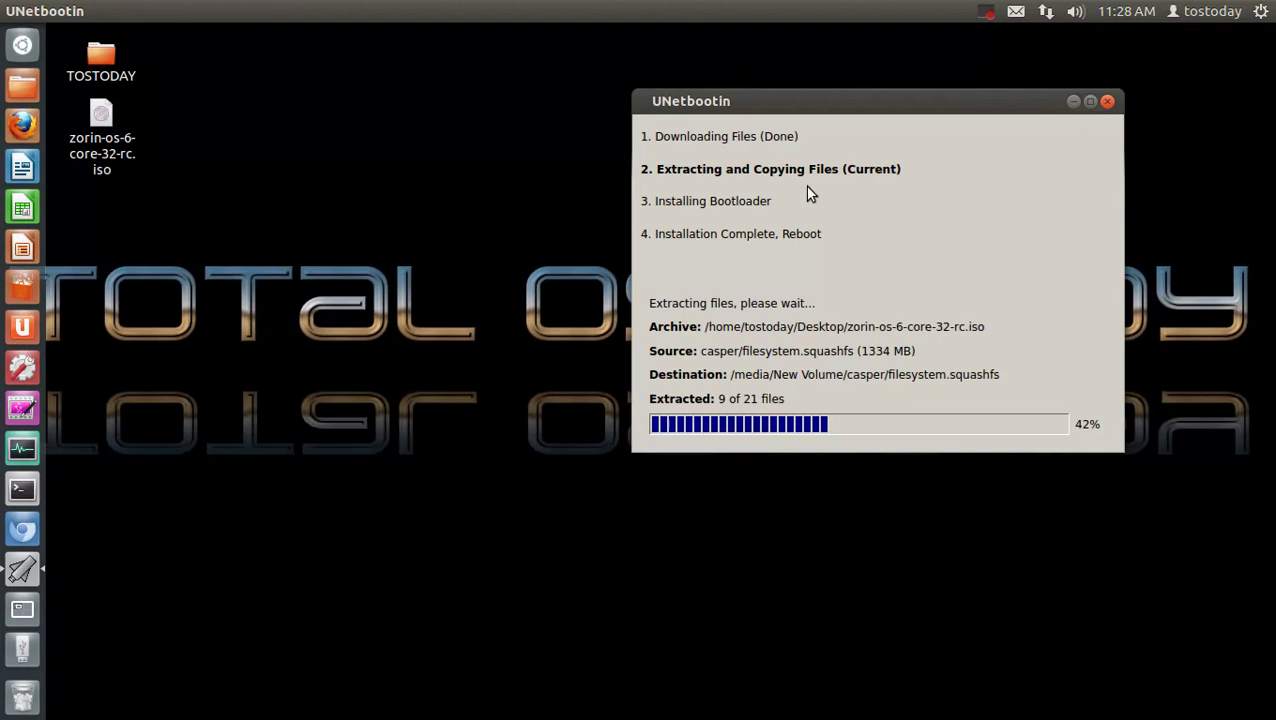
left_click_drag(959, 104, 938, 104)
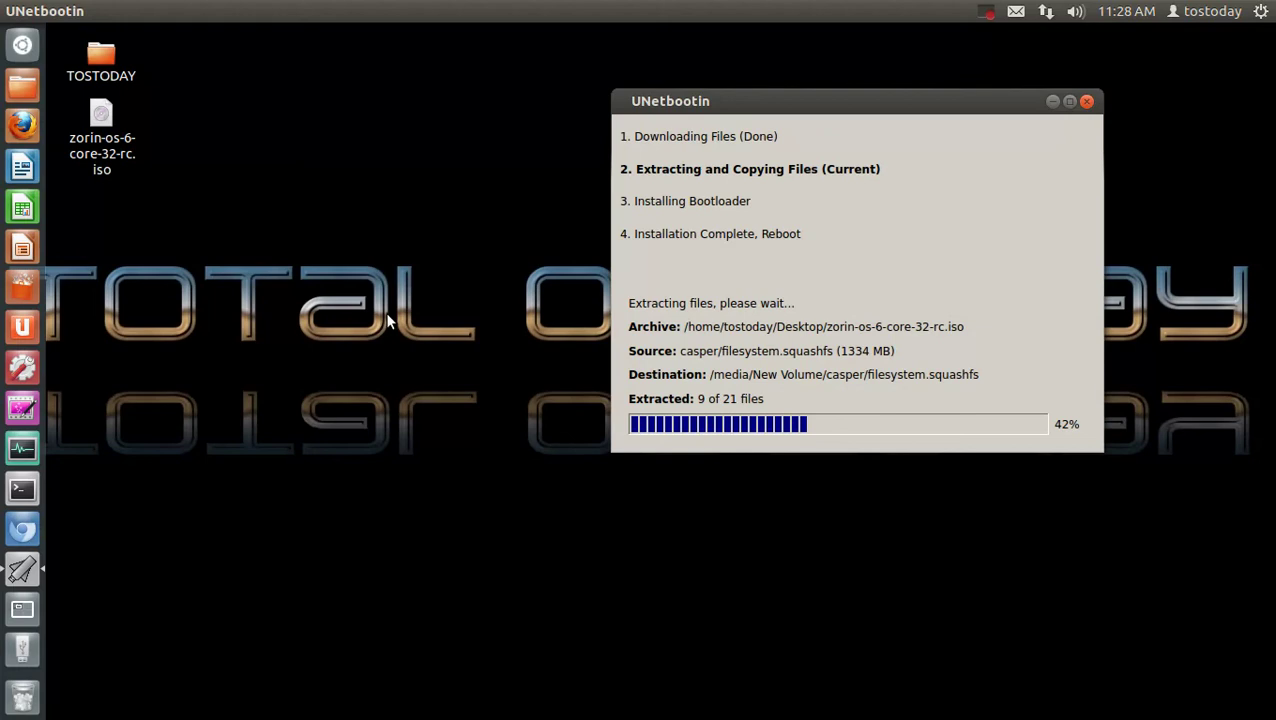
left_click(986, 13)
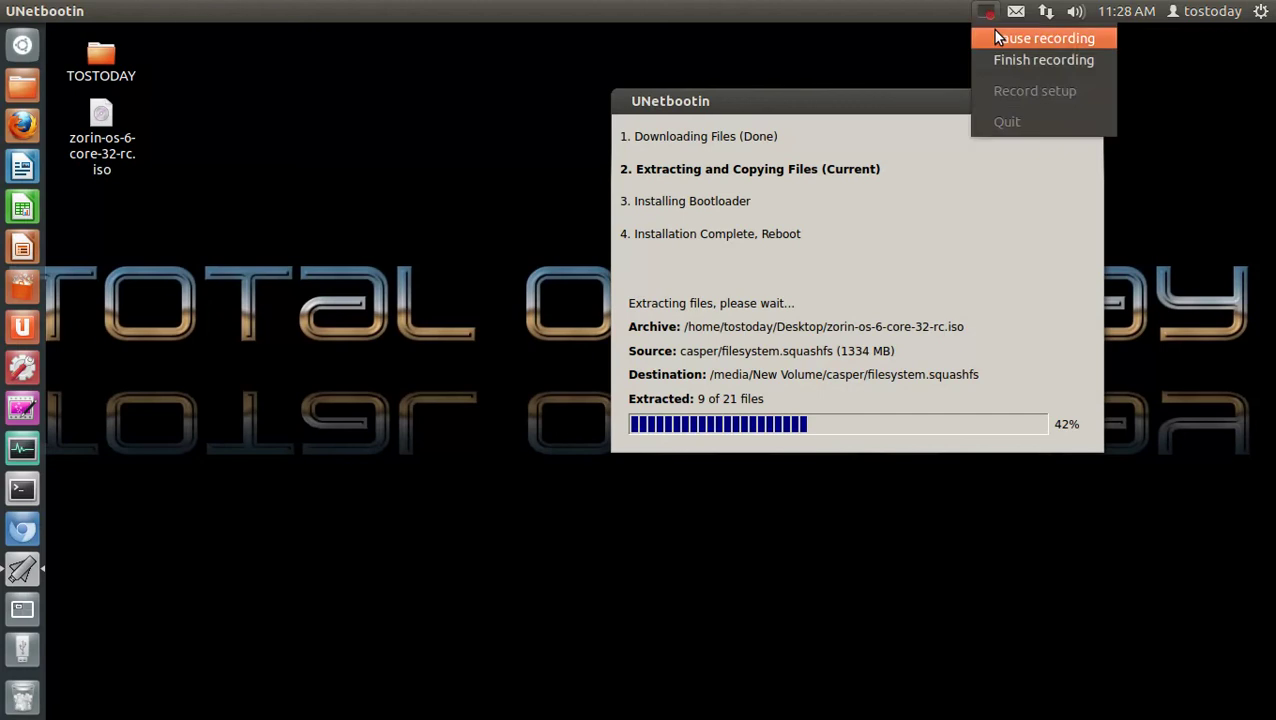
left_click(995, 38)
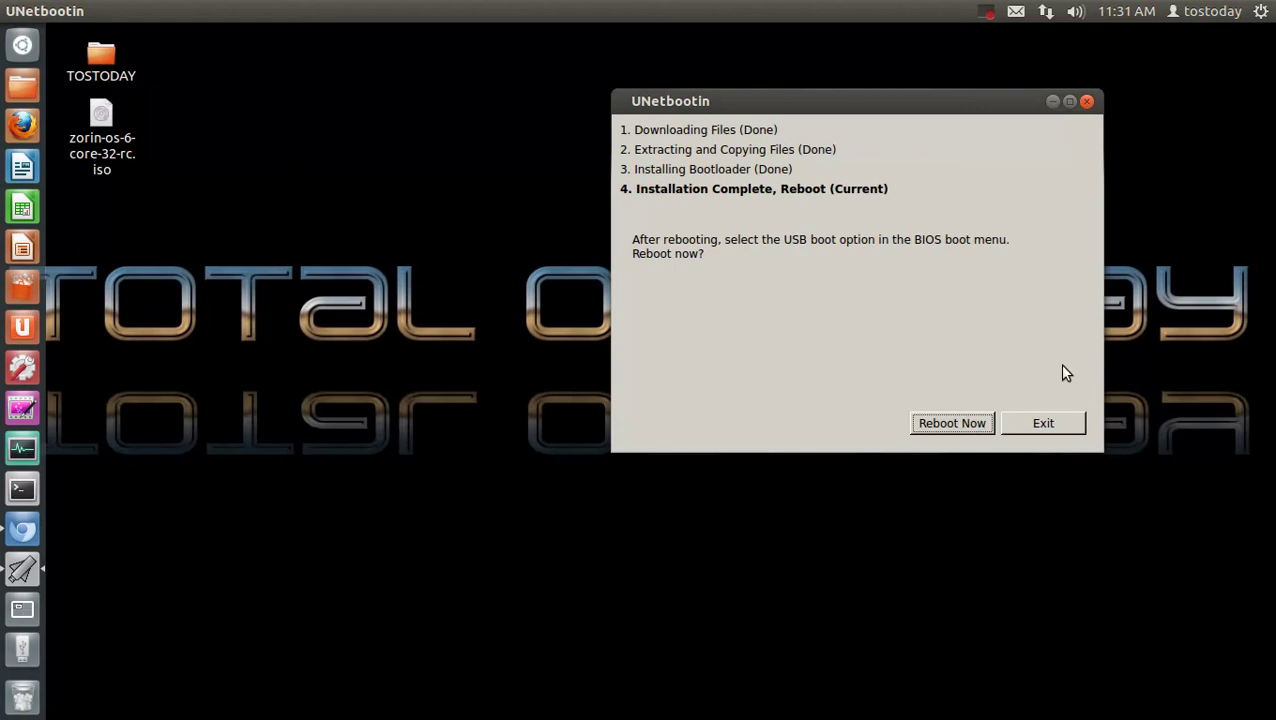
Exit UNetbootin without rebooting and safely remove the New Volume USB drive
left_click(1057, 430)
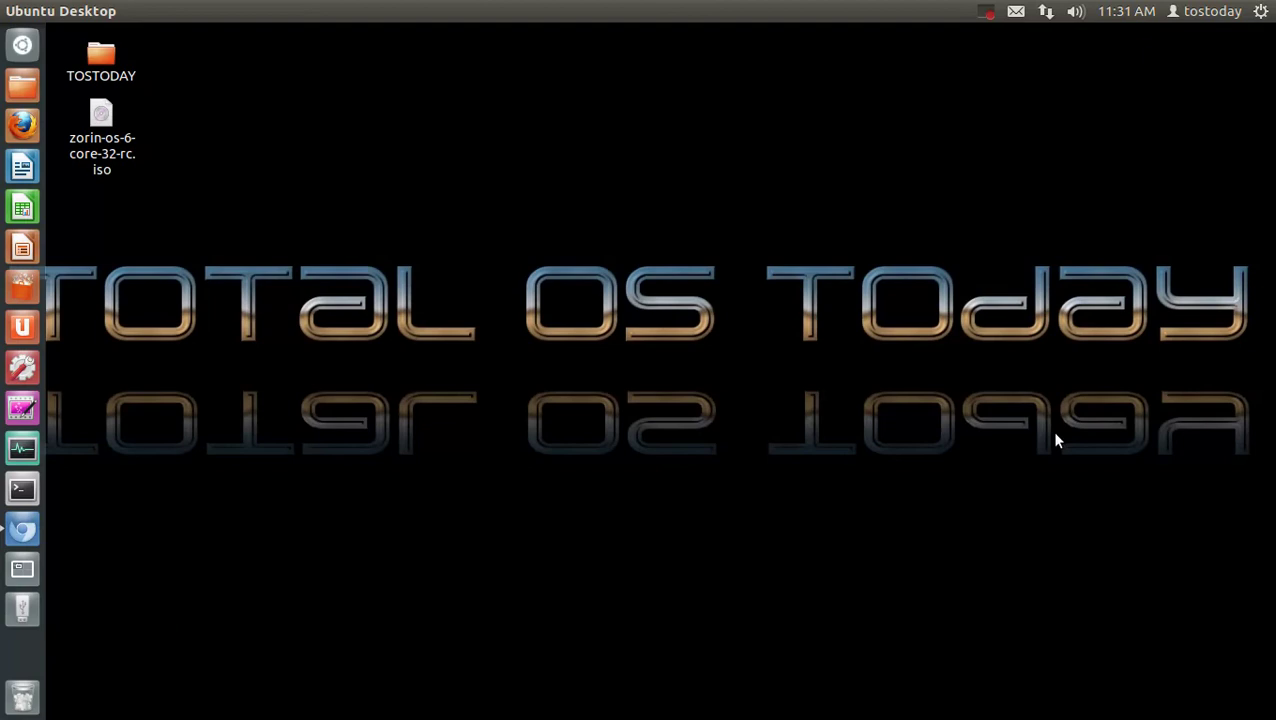
right_click(24, 614)
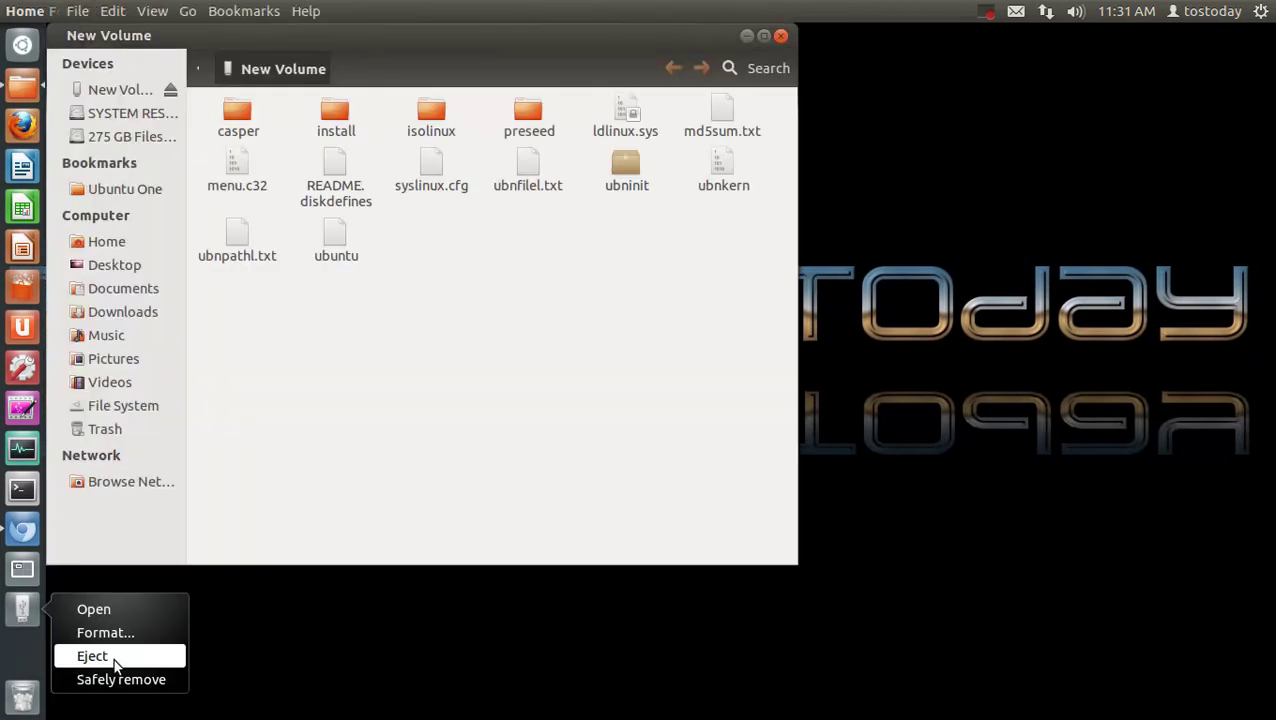
left_click(139, 680)
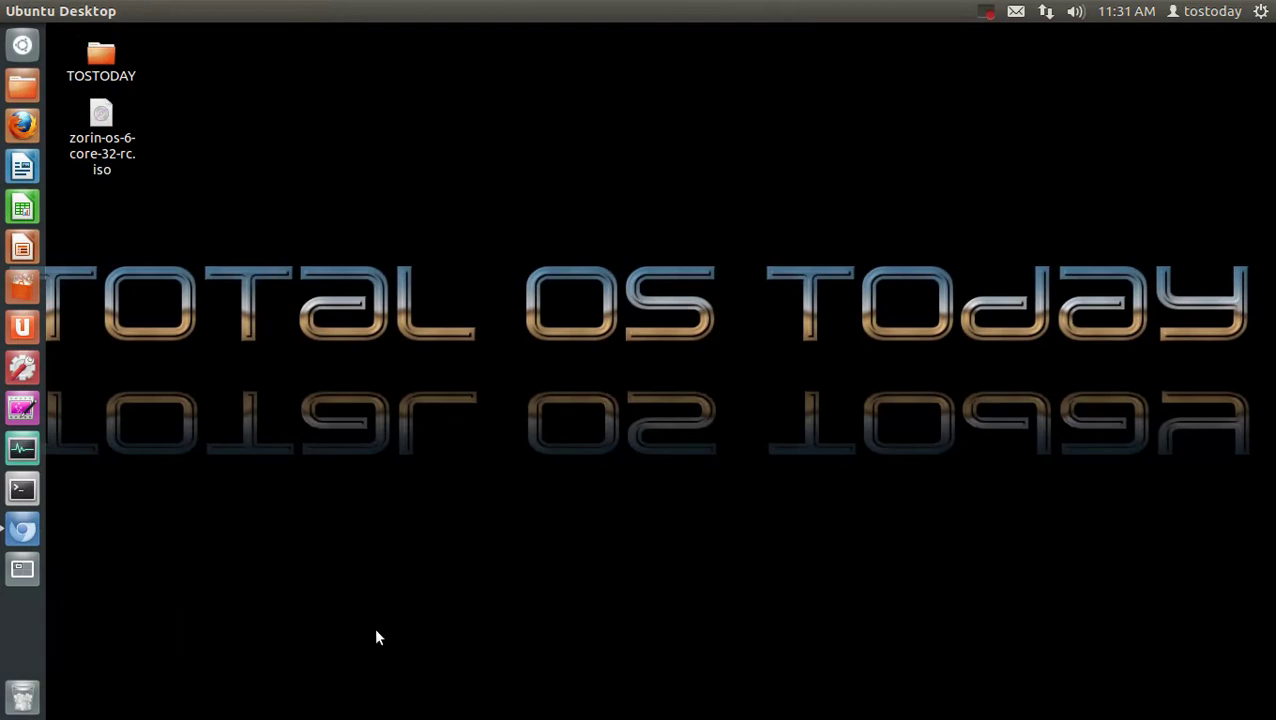